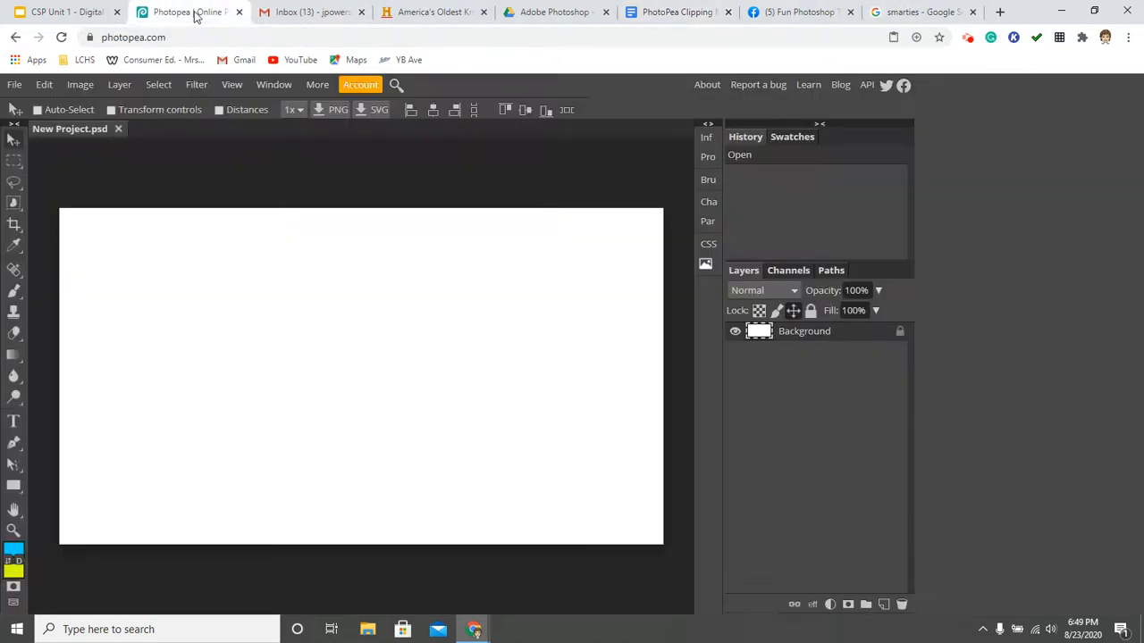
Fill the blank background with a linear blue-to-yellow gradient running diagonally from the upper-left to the lower-right corner
{"action": "left_click", "coordinate": [188, 12]}
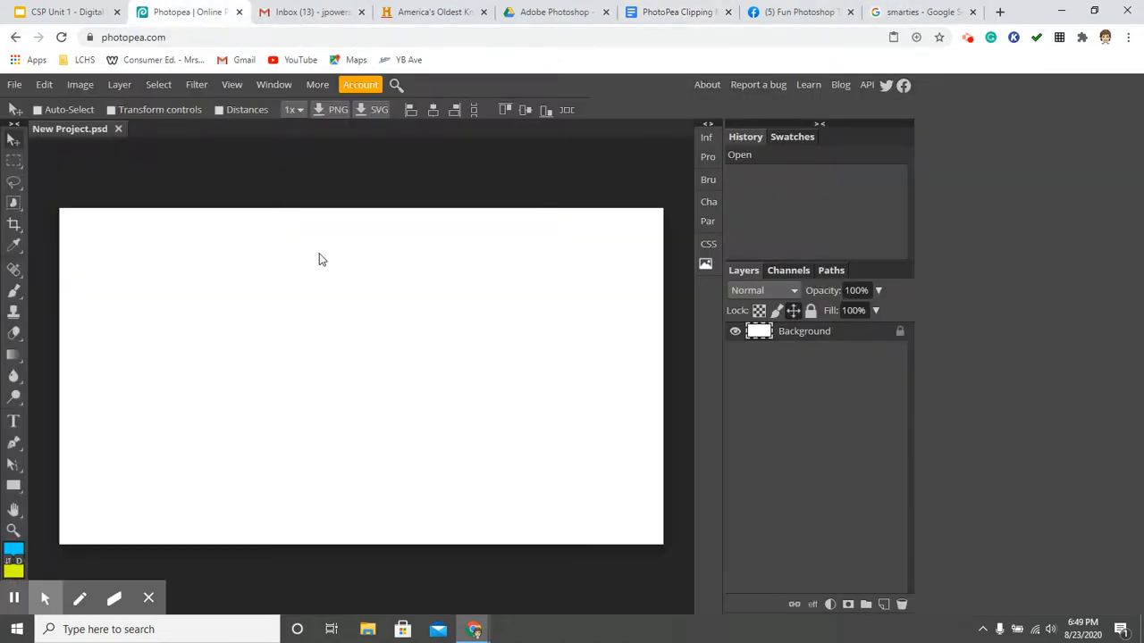
{"action": "left_click", "coordinate": [14, 355]}
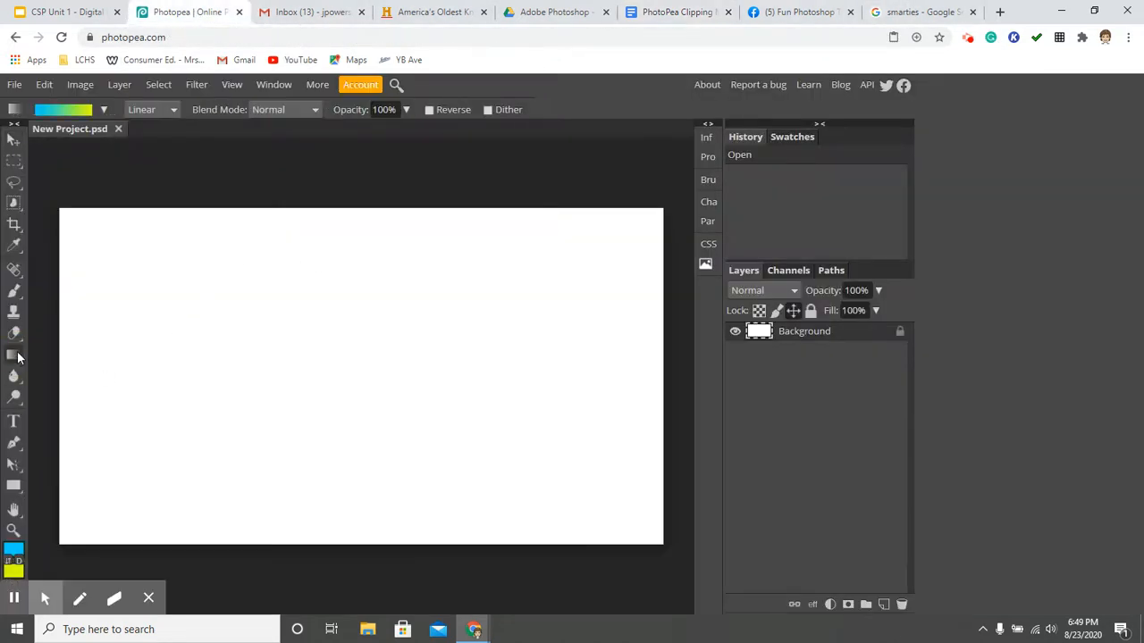
{"action": "left_click_drag", "start_coordinate": [68, 215], "coordinate": [642, 526]}
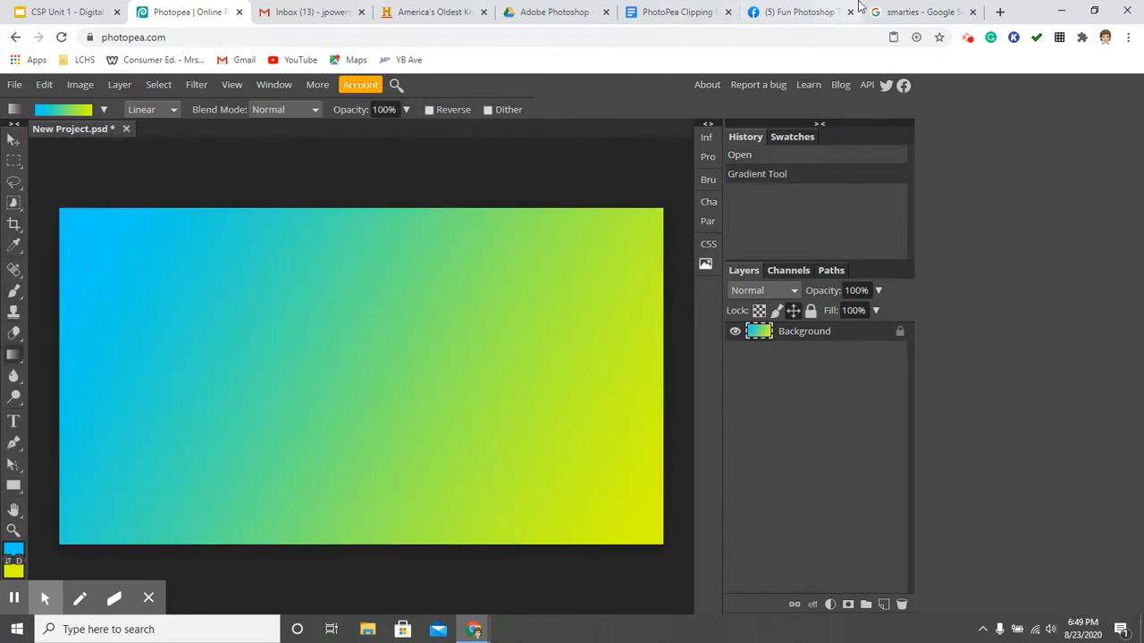
Copy the Candy Nation Smarties Rolls picture from the Google image results and paste it into the Photopea project
{"action": "left_click", "coordinate": [909, 11]}
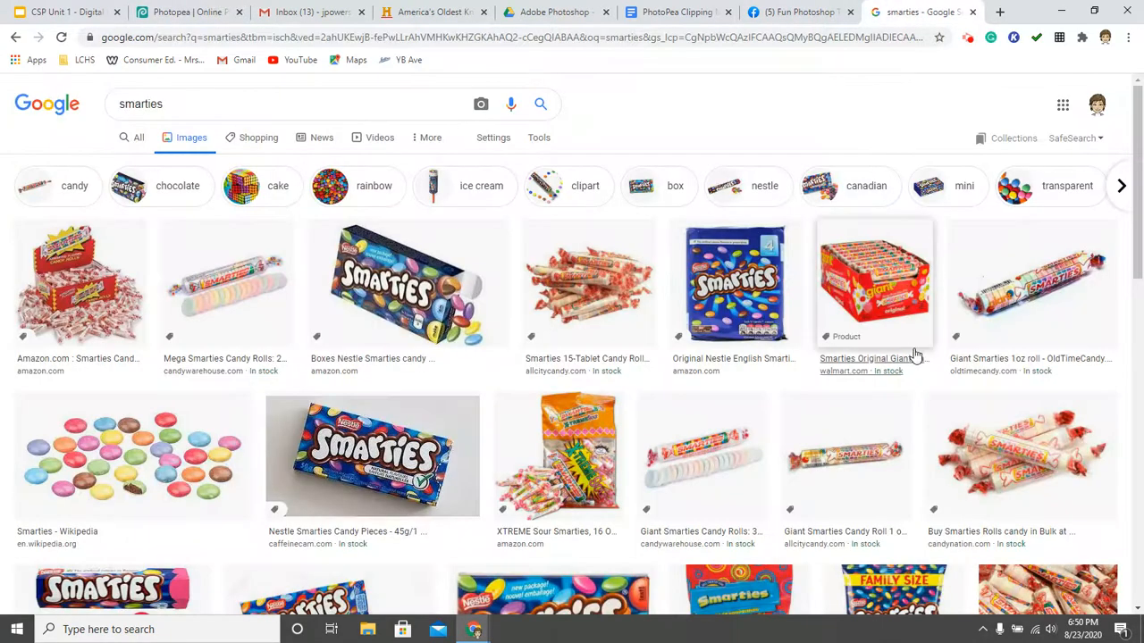
{"action": "left_click", "coordinate": [1032, 468]}
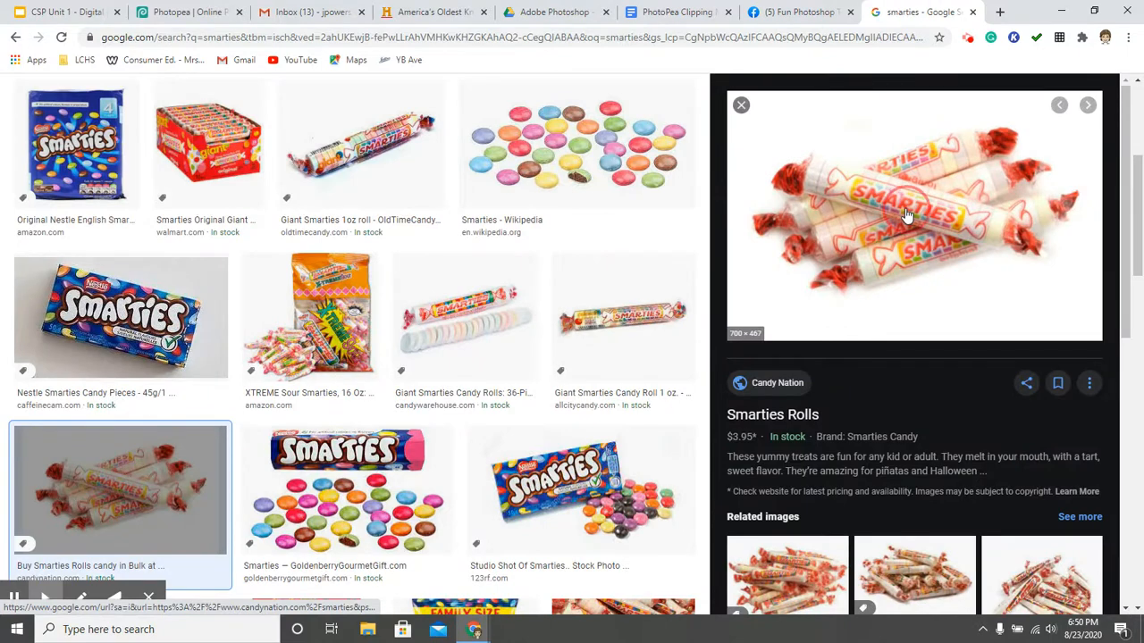
{"action": "right_click", "coordinate": [905, 213]}
{"action": "left_click", "coordinate": [952, 376]}
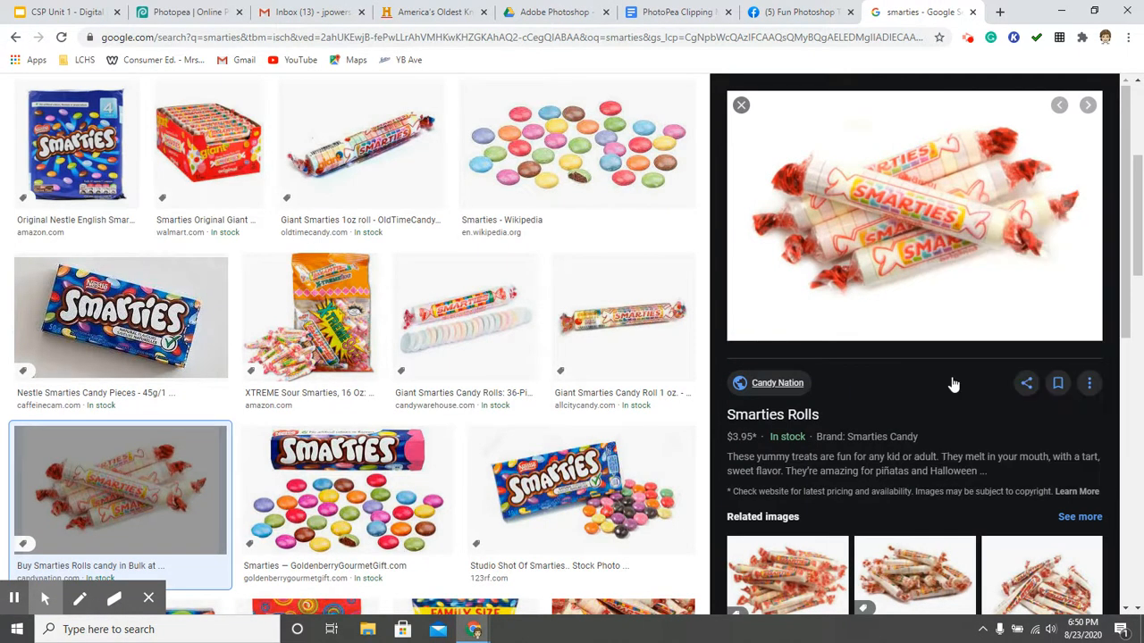
{"action": "left_click", "coordinate": [177, 11]}
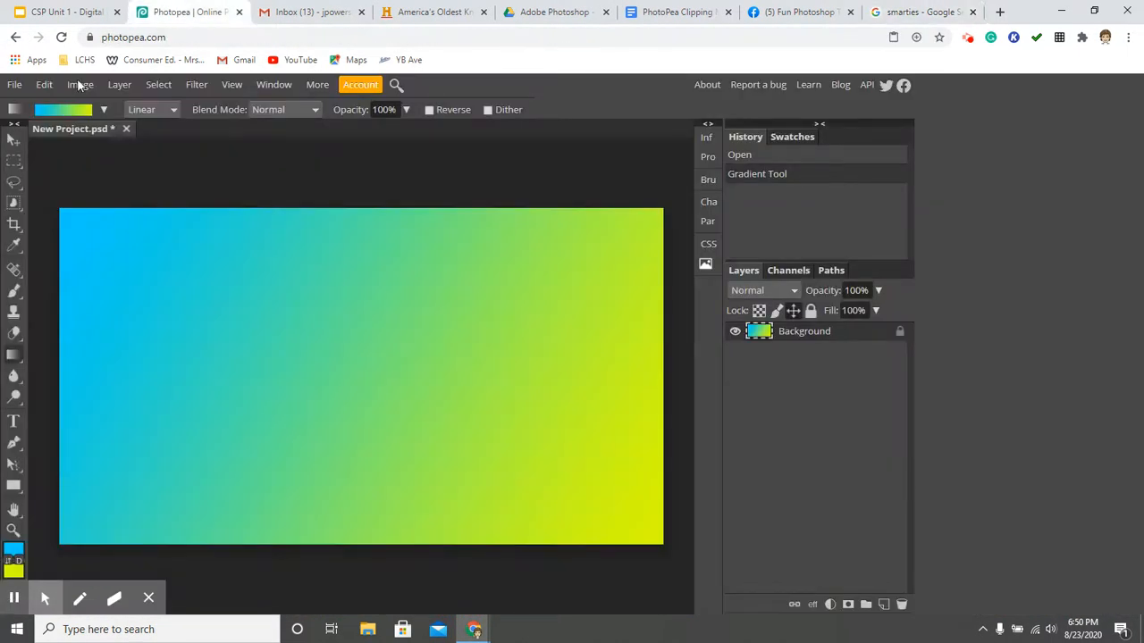
{"action": "left_click", "coordinate": [45, 85]}
{"action": "left_click", "coordinate": [103, 278]}
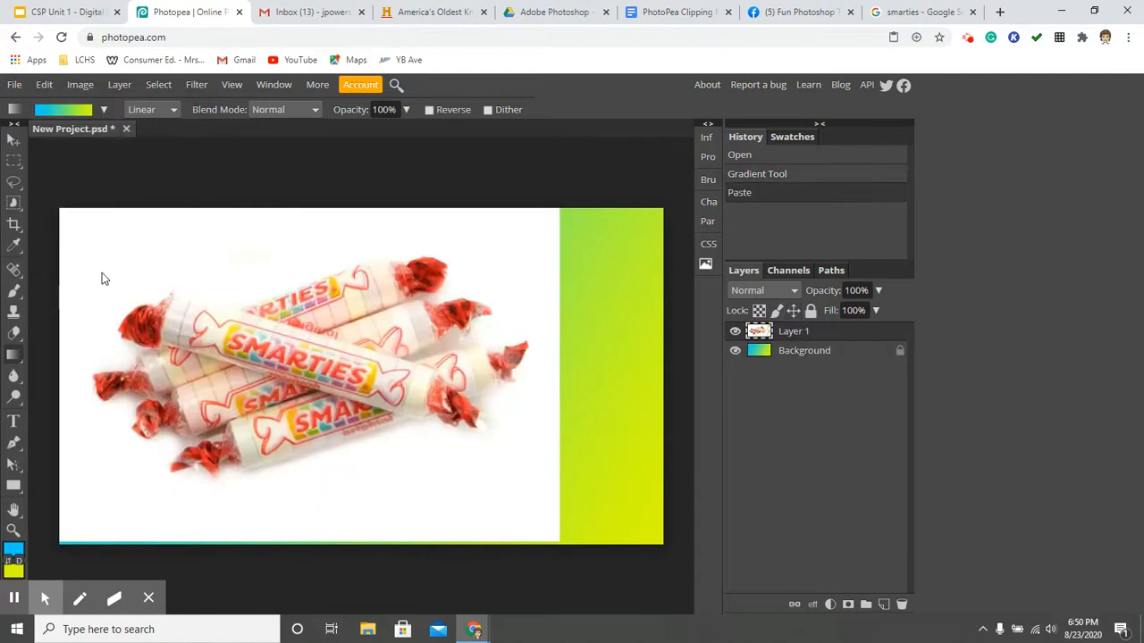
Add the text "Smarties" over the middle of the candy picture
{"action": "left_click", "coordinate": [13, 428]}
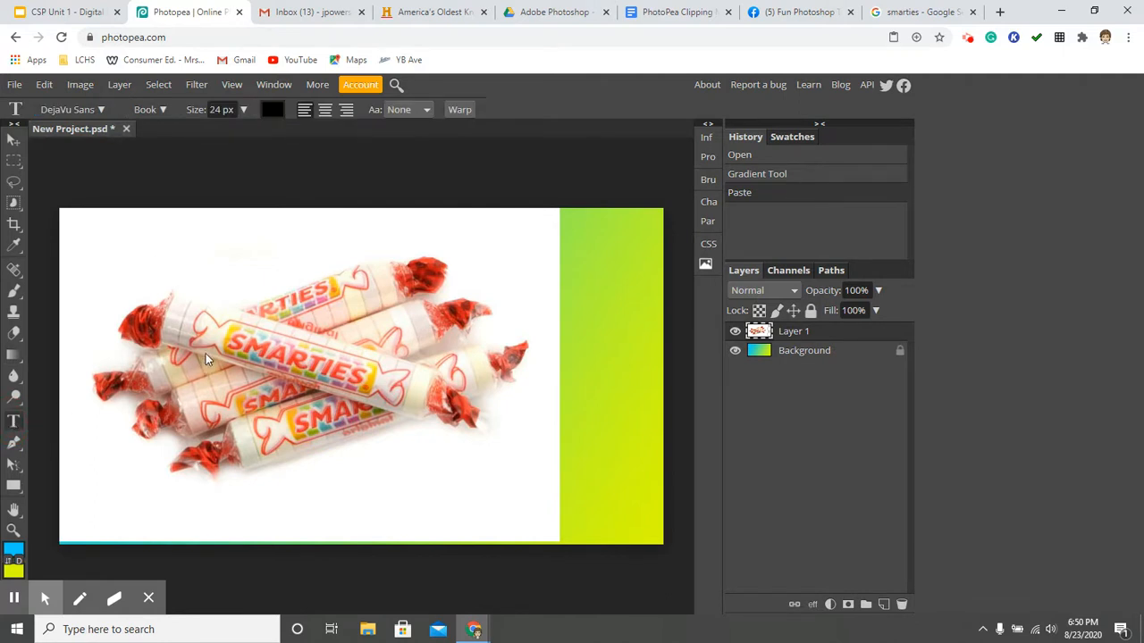
{"action": "left_click", "coordinate": [243, 360]}
{"action": "type", "text": "Smarties"}
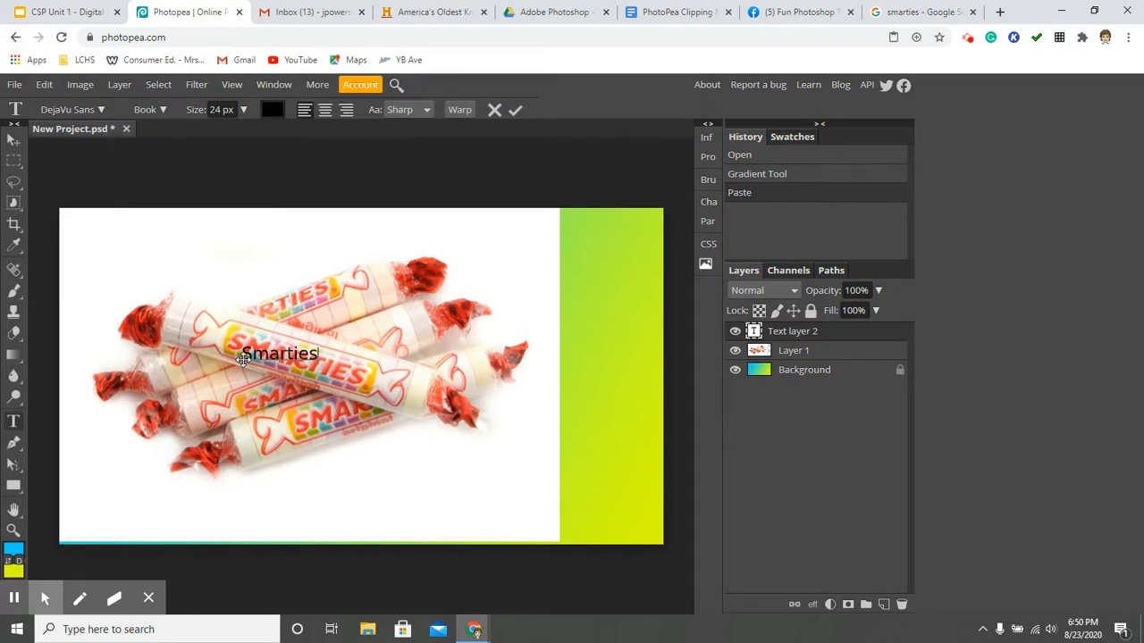
Set the whole Smarties text to the Dubtronic font at 78 px and move it over the candy rolls
{"action": "key", "text": "ctrl+a"}
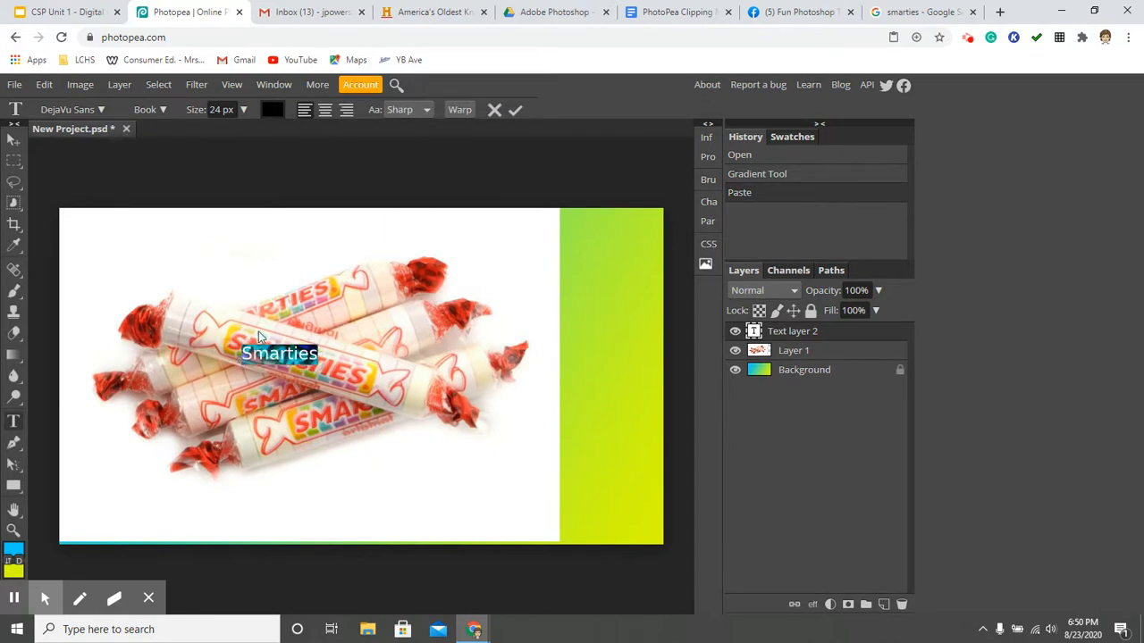
{"action": "left_click", "coordinate": [103, 117]}
{"action": "scroll", "coordinate": [155, 415], "scroll_direction": "down", "scroll_amount": 2}
{"action": "scroll", "coordinate": [156, 393], "scroll_direction": "down", "scroll_amount": 3}
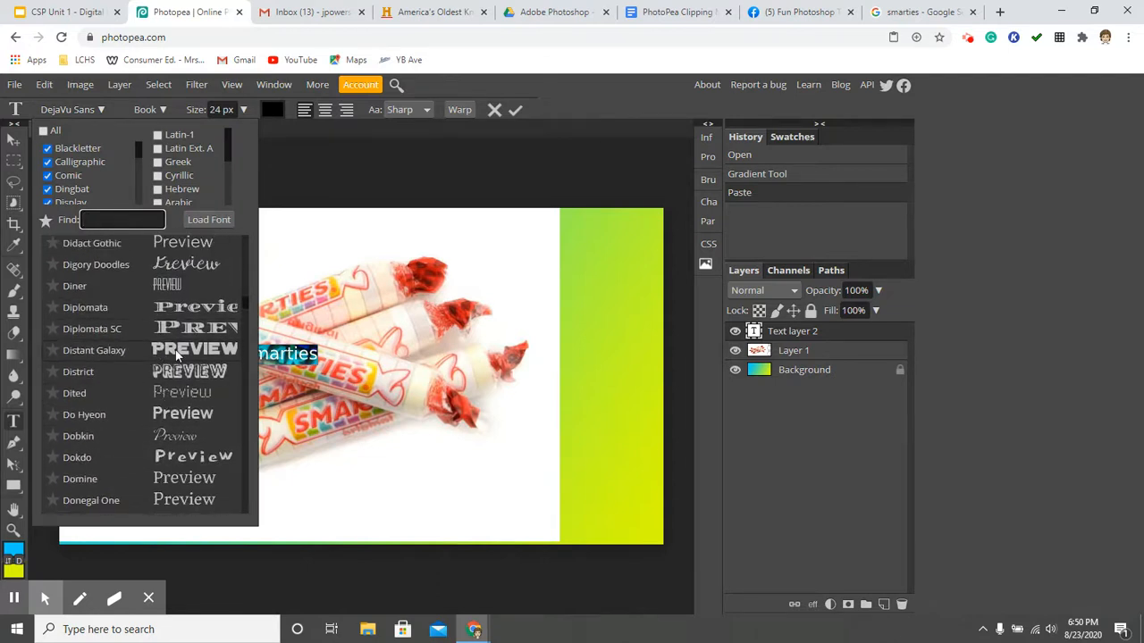
{"action": "scroll", "coordinate": [175, 353], "scroll_direction": "down", "scroll_amount": 6}
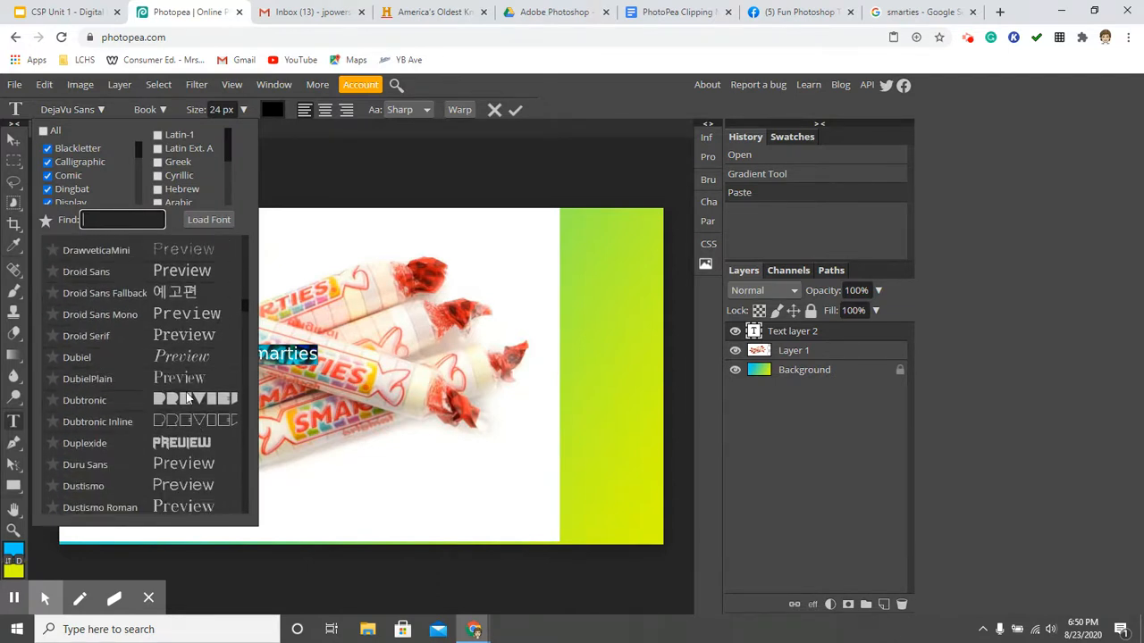
{"action": "left_click", "coordinate": [190, 399]}
{"action": "left_click_drag", "start_coordinate": [244, 111], "coordinate": [235, 140]}
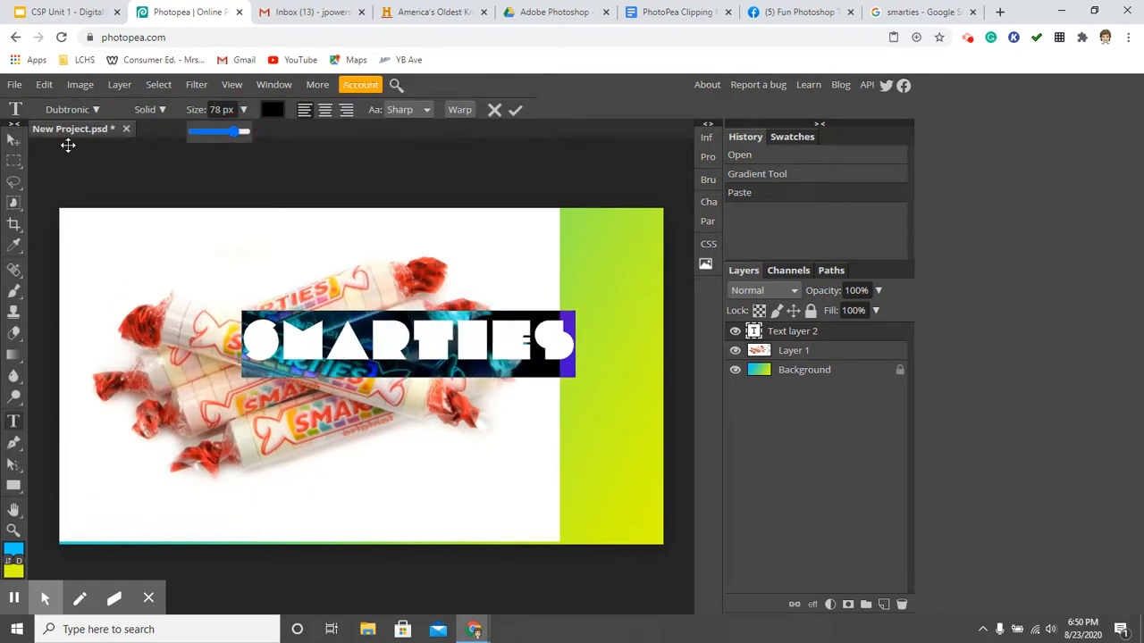
{"action": "left_click", "coordinate": [14, 139]}
{"action": "left_click", "coordinate": [480, 351]}
{"action": "left_click_drag", "start_coordinate": [480, 352], "coordinate": [366, 369]}
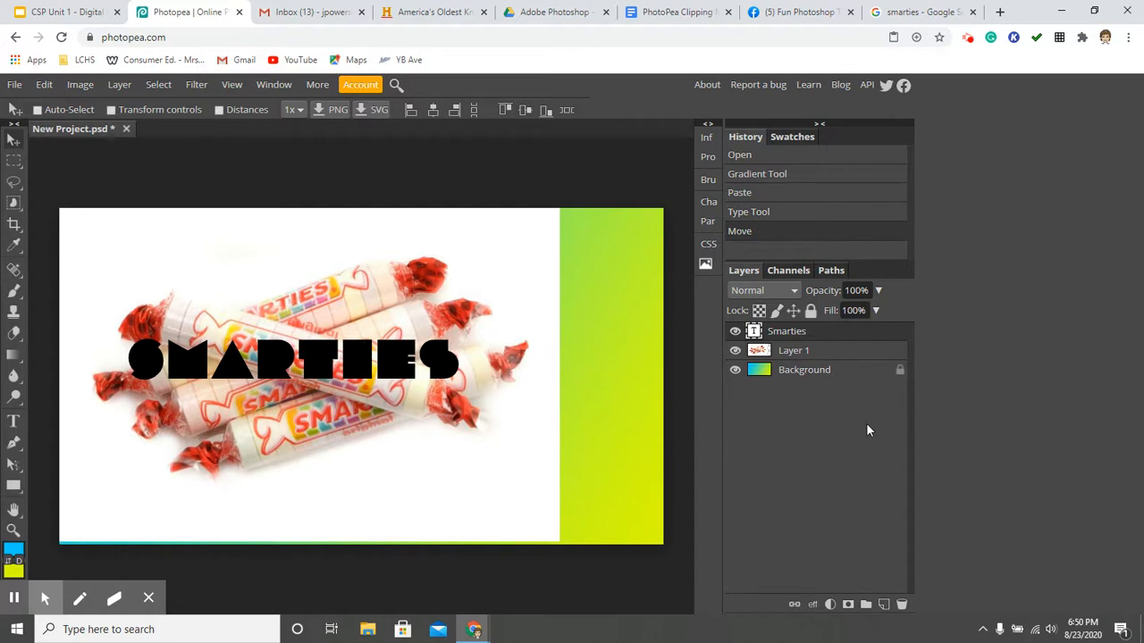
Place Layer 1 above the Smarties text layer and clip it to the text with a clipping mask
{"action": "left_click", "coordinate": [798, 355]}
{"action": "left_click_drag", "start_coordinate": [798, 355], "coordinate": [803, 332]}
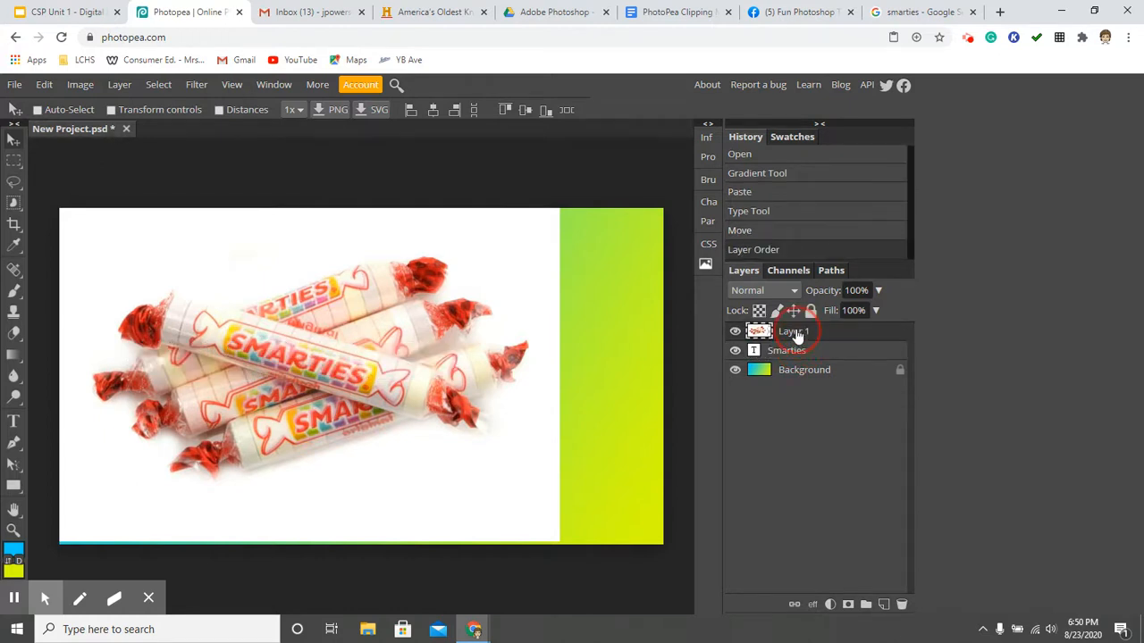
{"action": "right_click", "coordinate": [798, 334]}
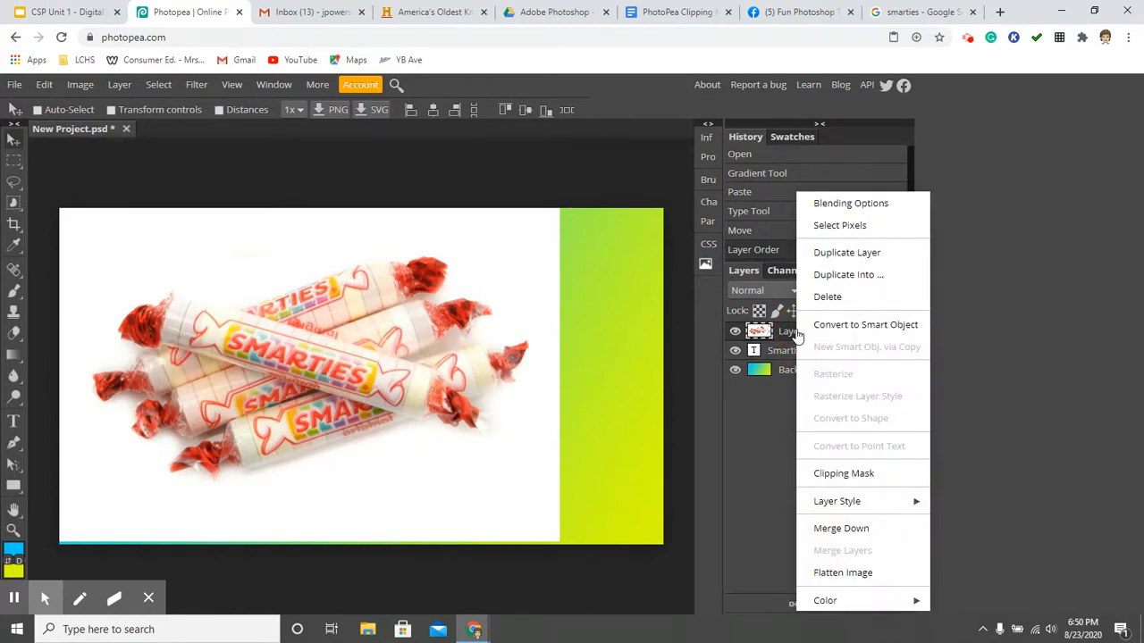
{"action": "left_click", "coordinate": [859, 476]}
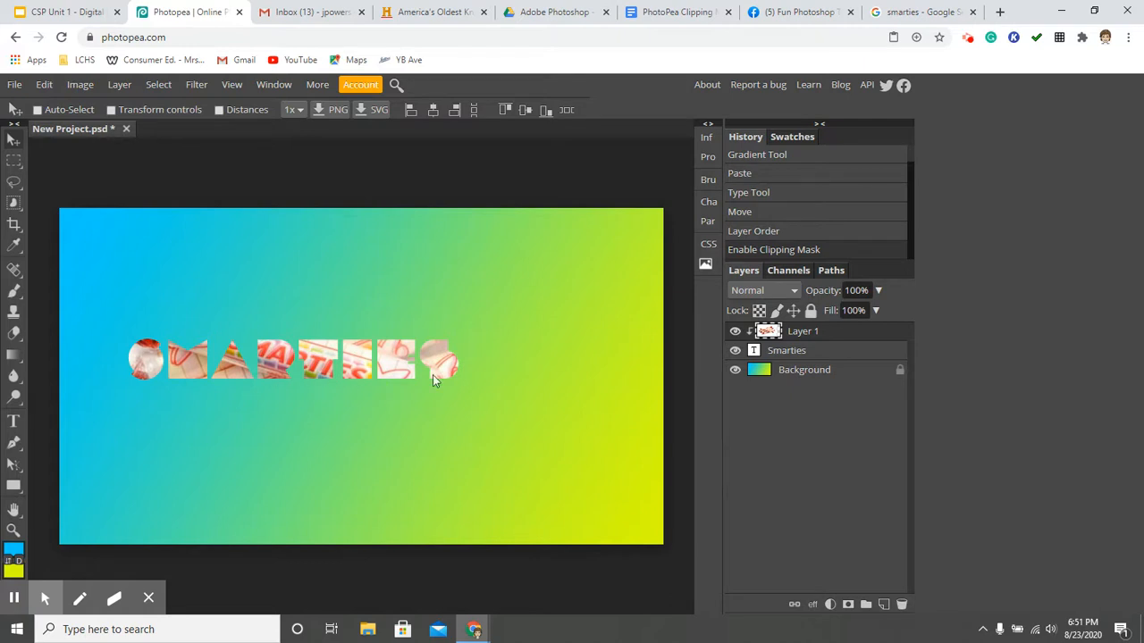
Apply a Stroke layer style to the clipped image on Layer 1
{"action": "double_click", "coordinate": [840, 336]}
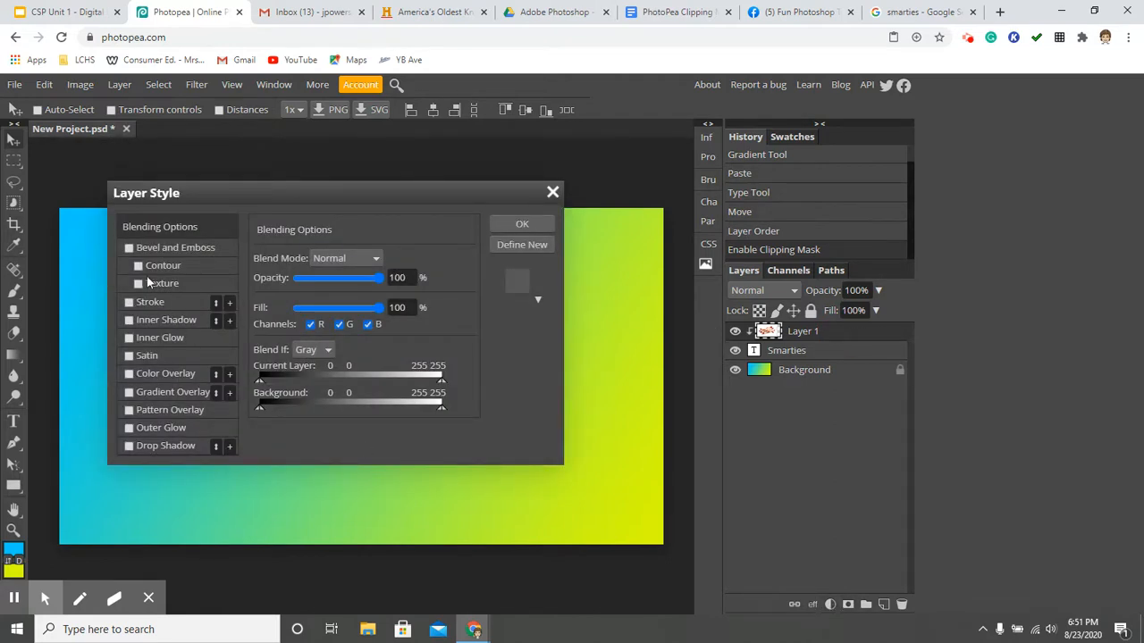
{"action": "left_click", "coordinate": [129, 302]}
{"action": "mouse_move", "coordinate": [255, 197]}
{"action": "left_mouse_down"}
{"action": "mouse_move", "coordinate": [439, 215]}
{"action": "mouse_move", "coordinate": [527, 250]}
{"action": "mouse_move", "coordinate": [498, 274]}
{"action": "left_mouse_up"}
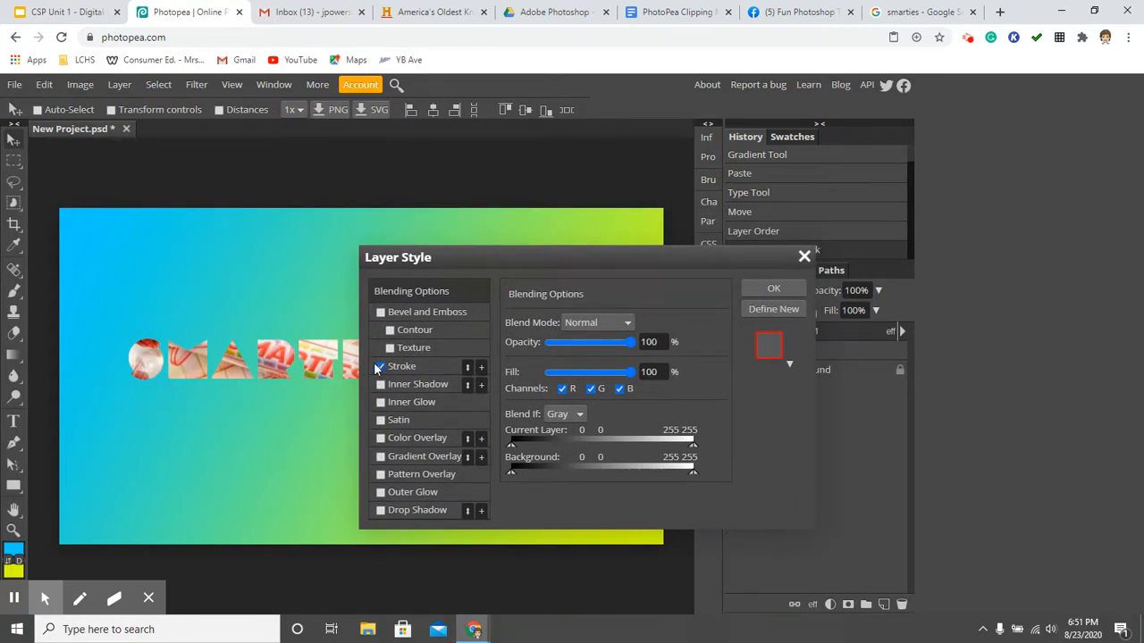
{"action": "left_click", "coordinate": [771, 291]}
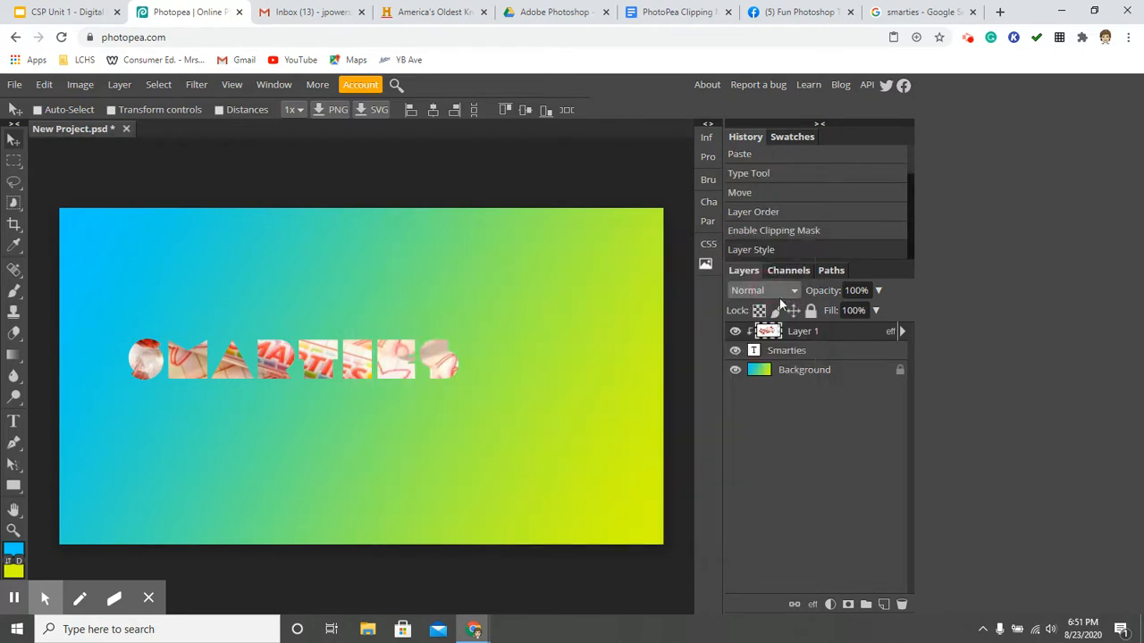
Give the Smarties text layer a 3 px outside stroke in near-black, hex 010101
{"action": "left_click", "coordinate": [821, 359]}
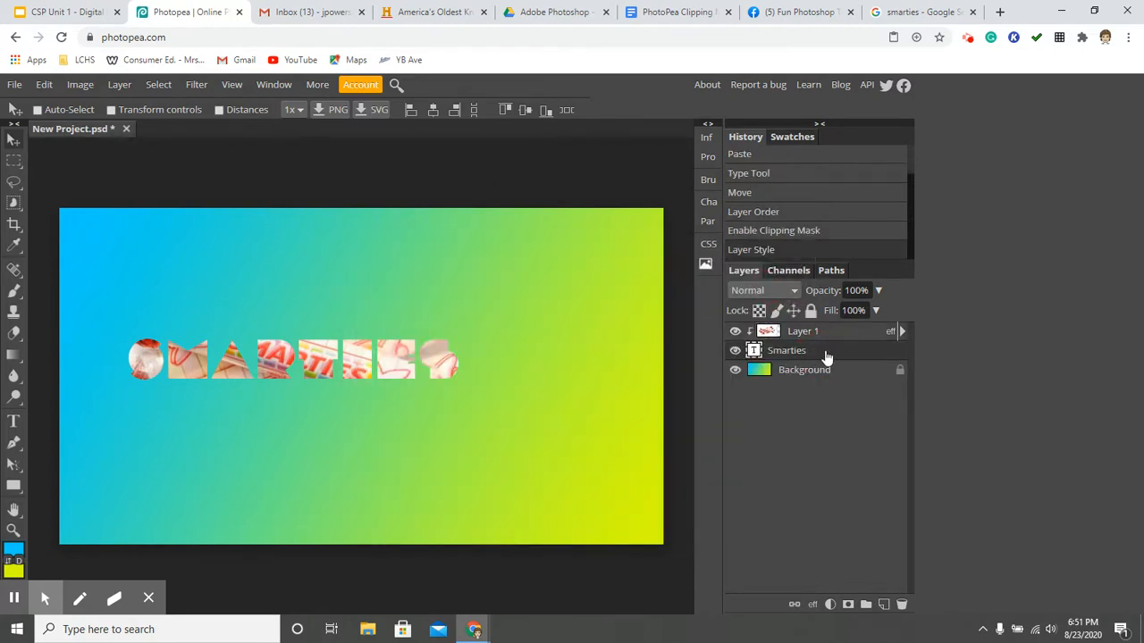
{"action": "double_click", "coordinate": [826, 358]}
{"action": "left_click", "coordinate": [390, 370]}
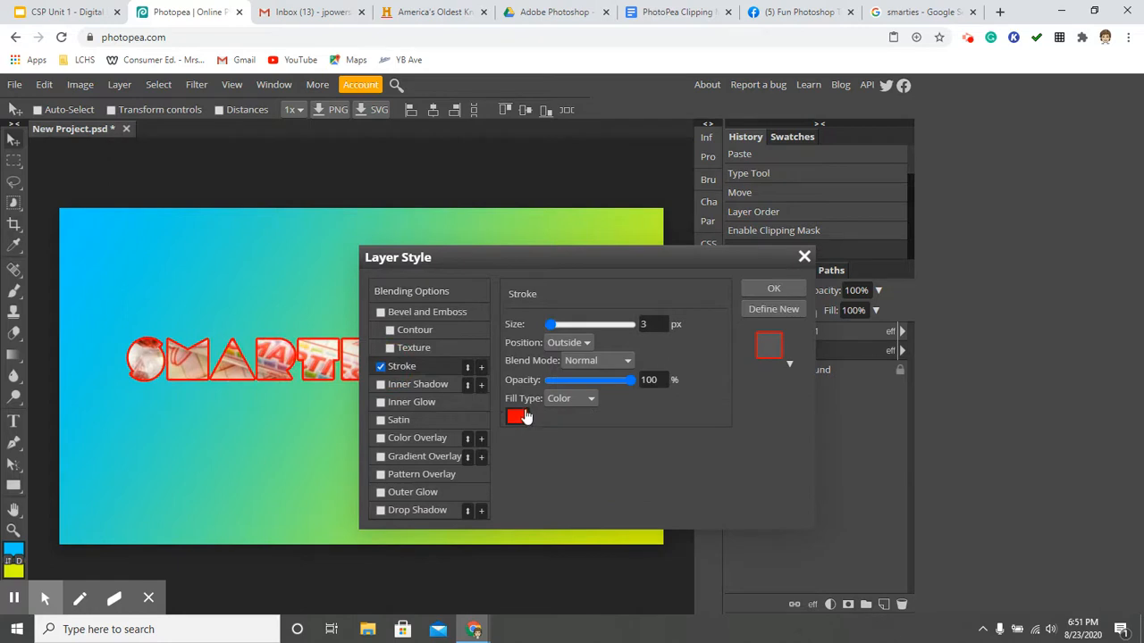
{"action": "left_click", "coordinate": [517, 416]}
{"action": "mouse_move", "coordinate": [401, 388]}
{"action": "left_mouse_down"}
{"action": "mouse_move", "coordinate": [295, 443]}
{"action": "mouse_move", "coordinate": [226, 501]}
{"action": "left_mouse_up"}
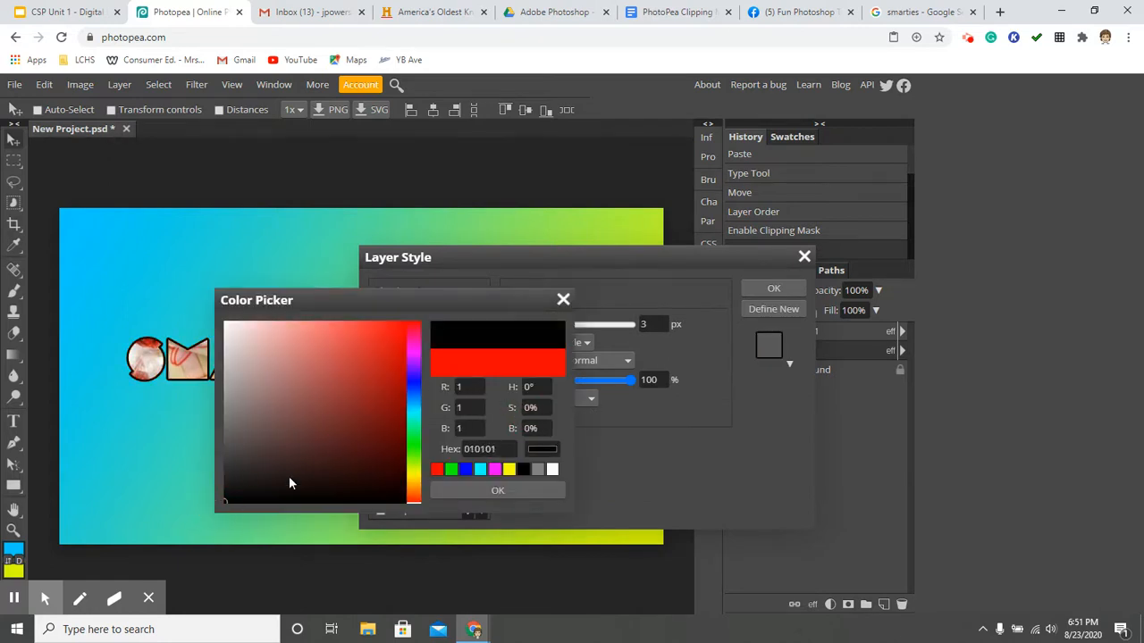
{"action": "left_click", "coordinate": [483, 492]}
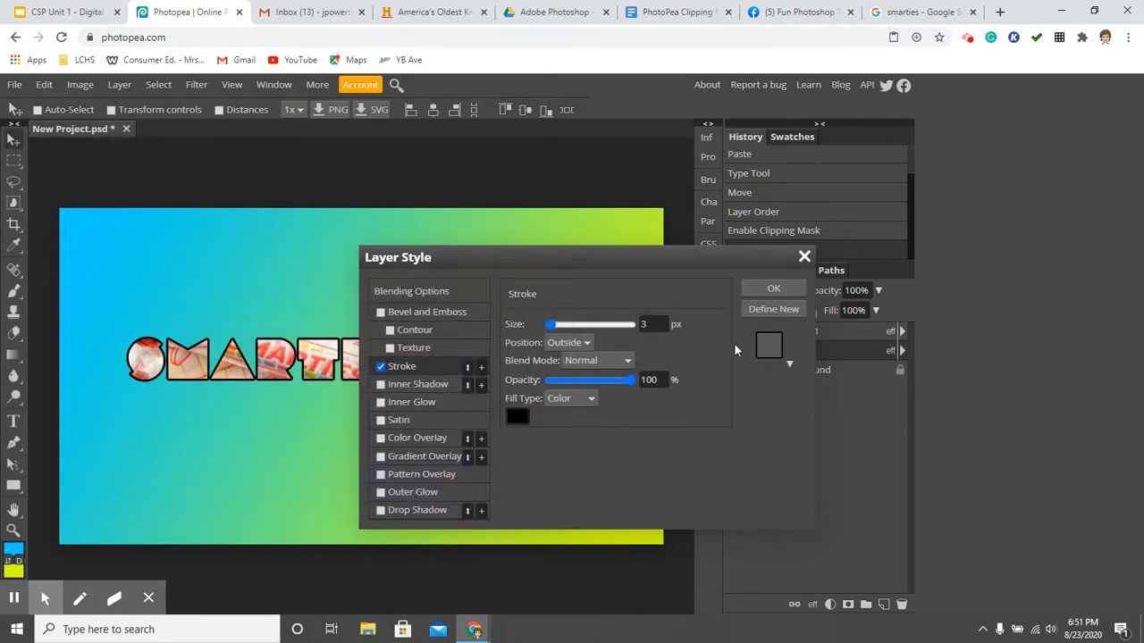
{"action": "left_click", "coordinate": [774, 289]}
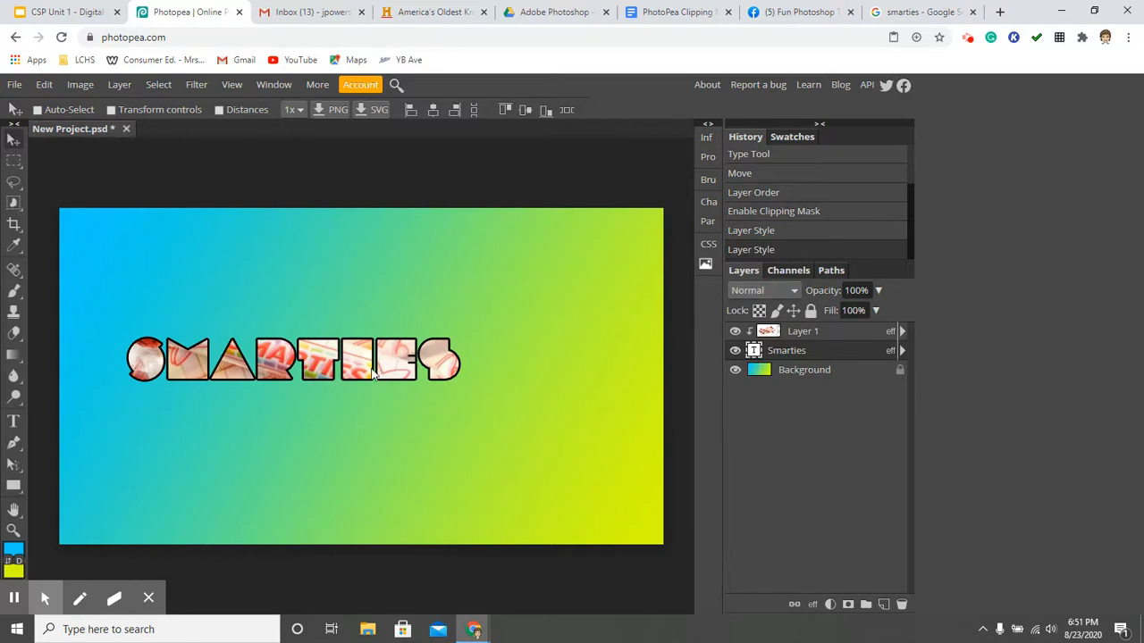
Shift the clipped candy image slightly within the letters, and move the Smarties text with its image to the canvas's lower-right area
{"action": "left_click", "coordinate": [828, 334]}
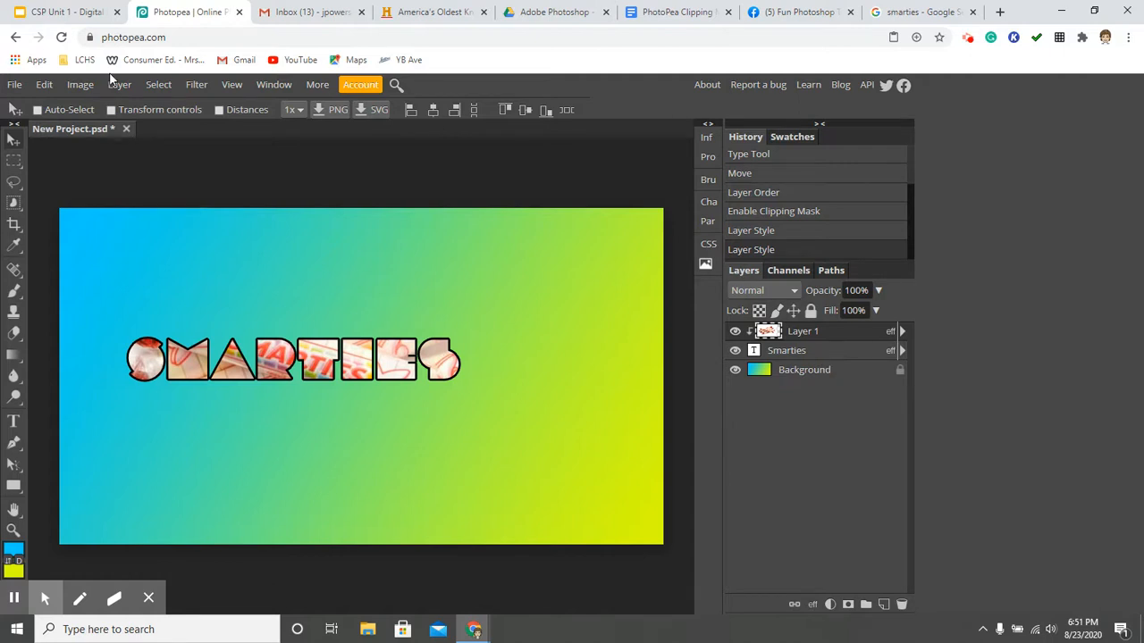
{"action": "left_click_drag", "start_coordinate": [366, 409], "coordinate": [354, 362]}
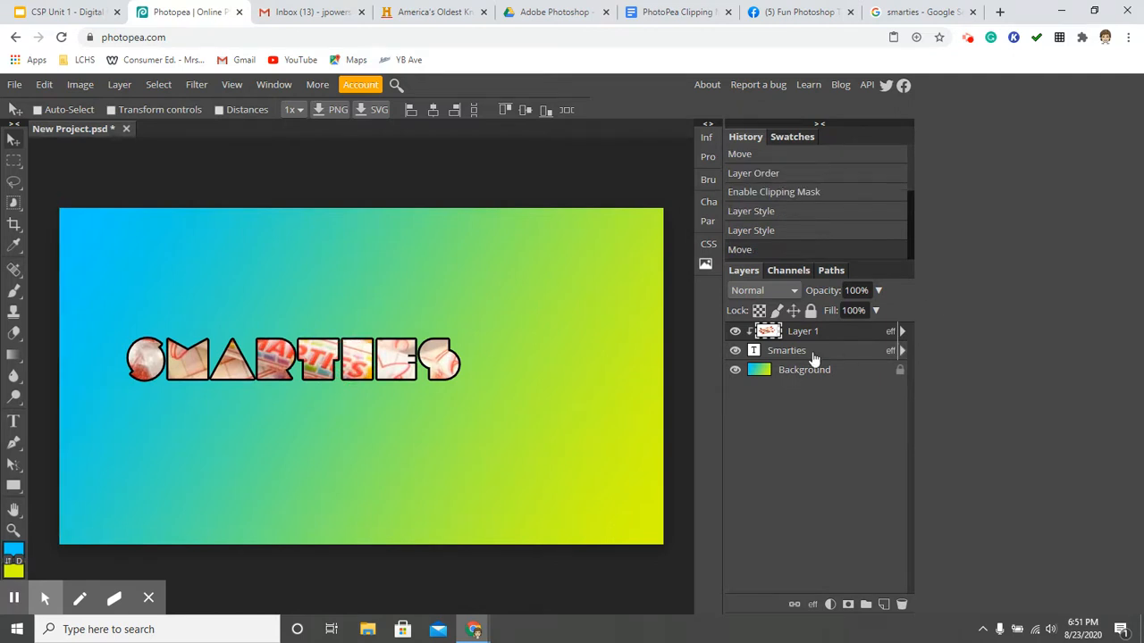
{"action": "left_click", "coordinate": [820, 357]}
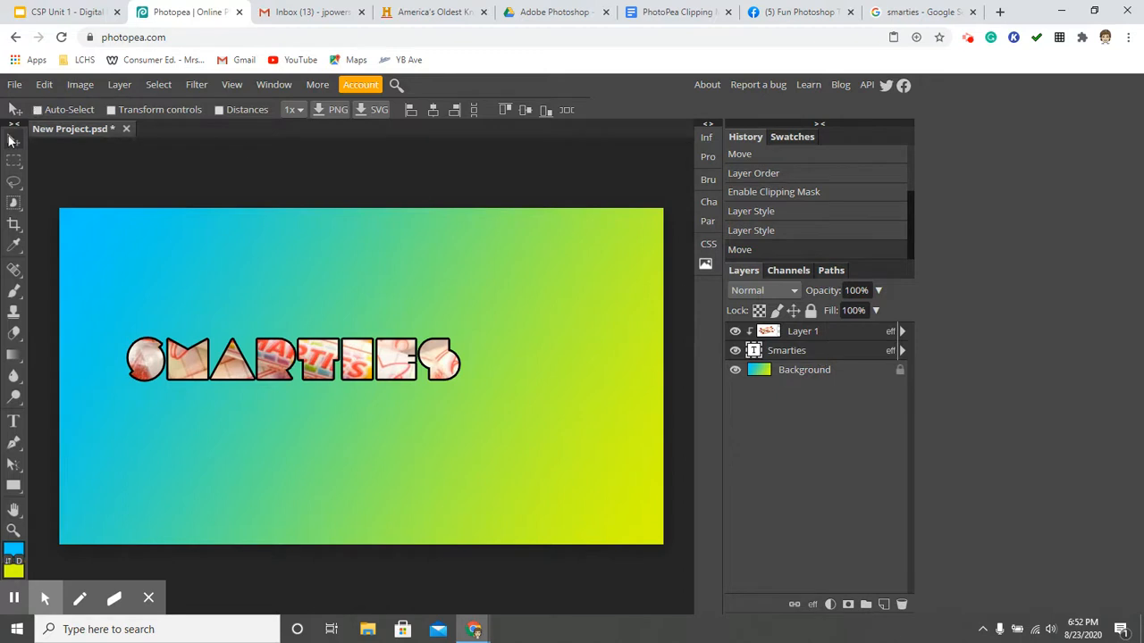
{"action": "left_click_drag", "start_coordinate": [356, 376], "coordinate": [531, 508]}
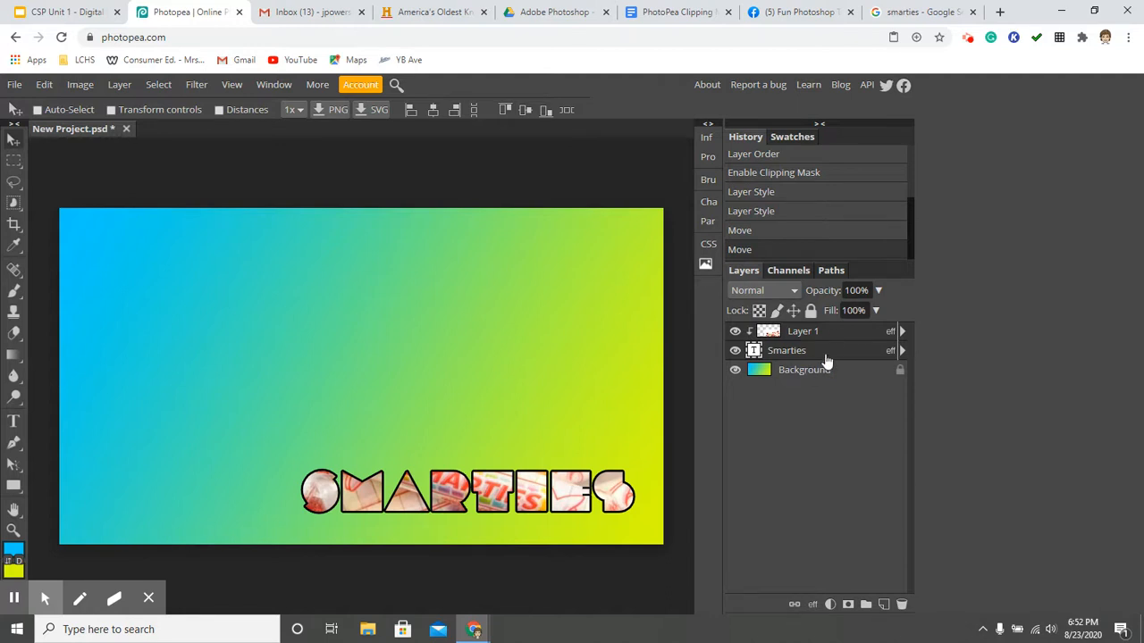
Switch to the PhotoPea Clipping Mask Assignment document in Google Docs to review the example poster and requirements
{"action": "left_click", "coordinate": [648, 11]}
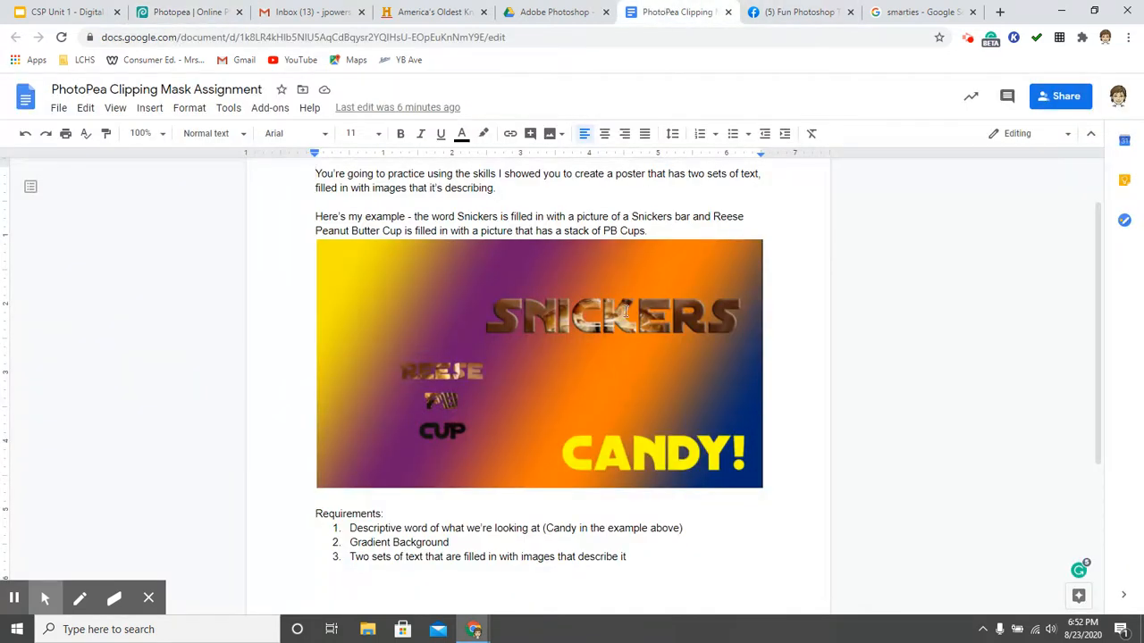